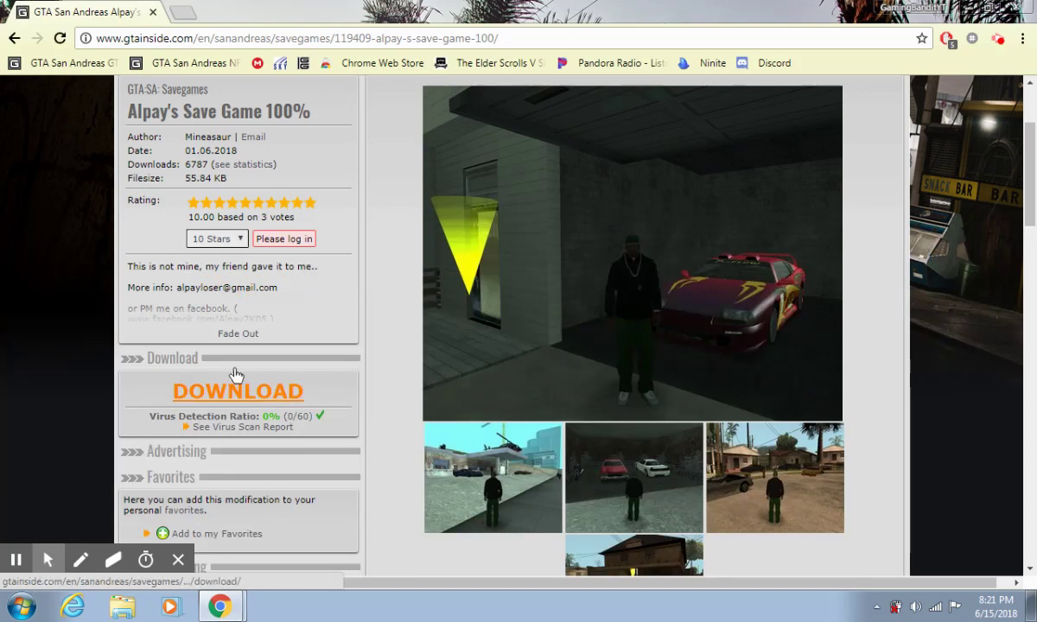
Start the download of Alpay's Save Game 100% and browse to Local Disk (C:) for the save location.
{"action": "left_click", "coordinate": [235, 390]}
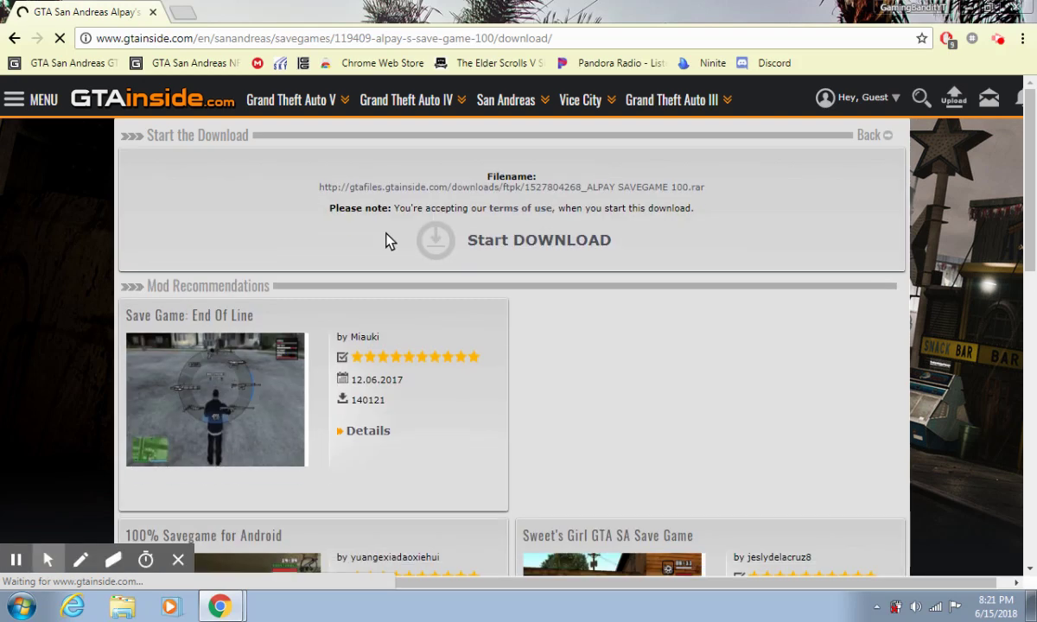
{"action": "left_click", "coordinate": [476, 243]}
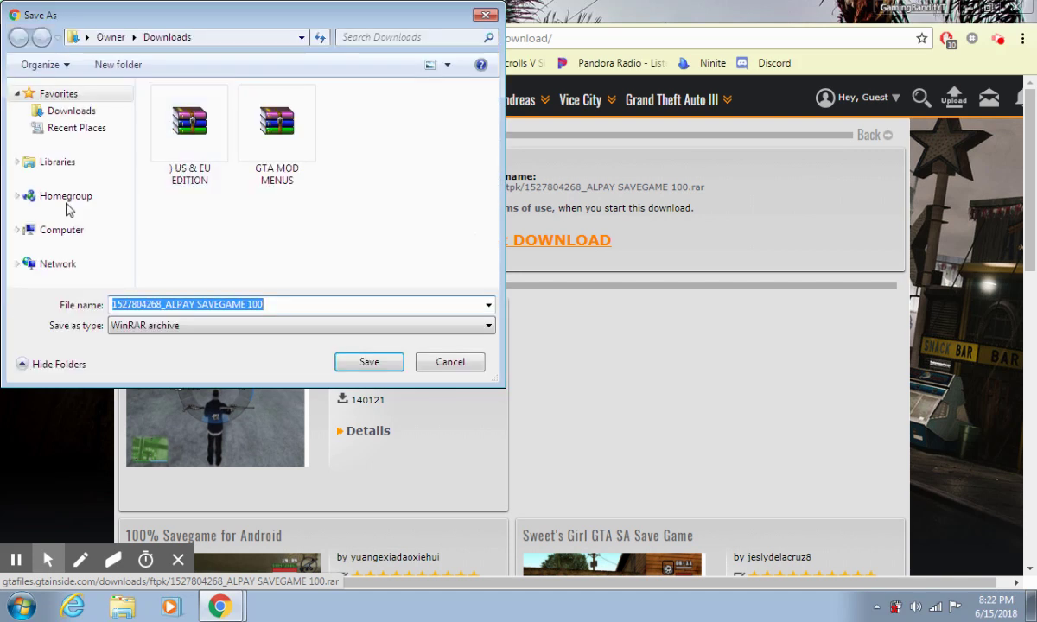
{"action": "left_click", "coordinate": [67, 232]}
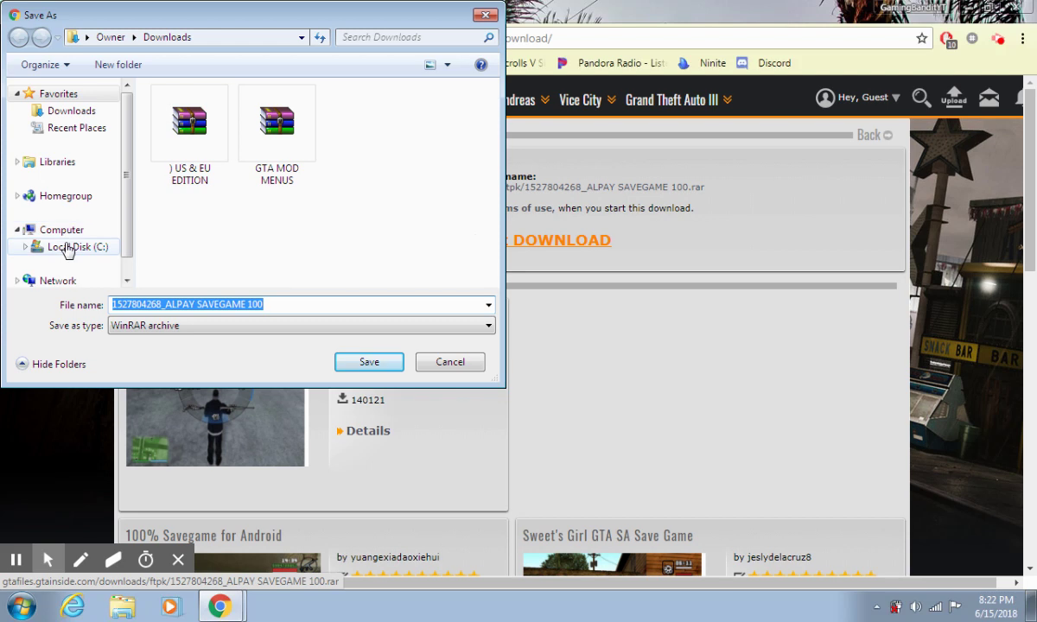
{"action": "left_click", "coordinate": [69, 249]}
{"action": "scroll", "coordinate": [112, 268], "scroll_direction": "down", "scroll_amount": 2}
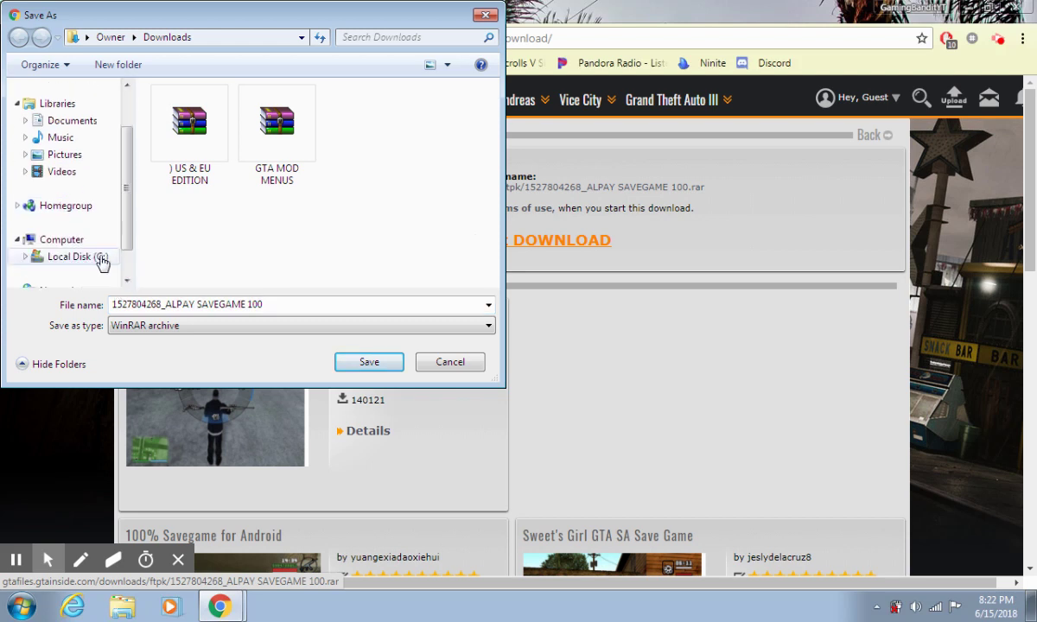
{"action": "left_click", "coordinate": [99, 257]}
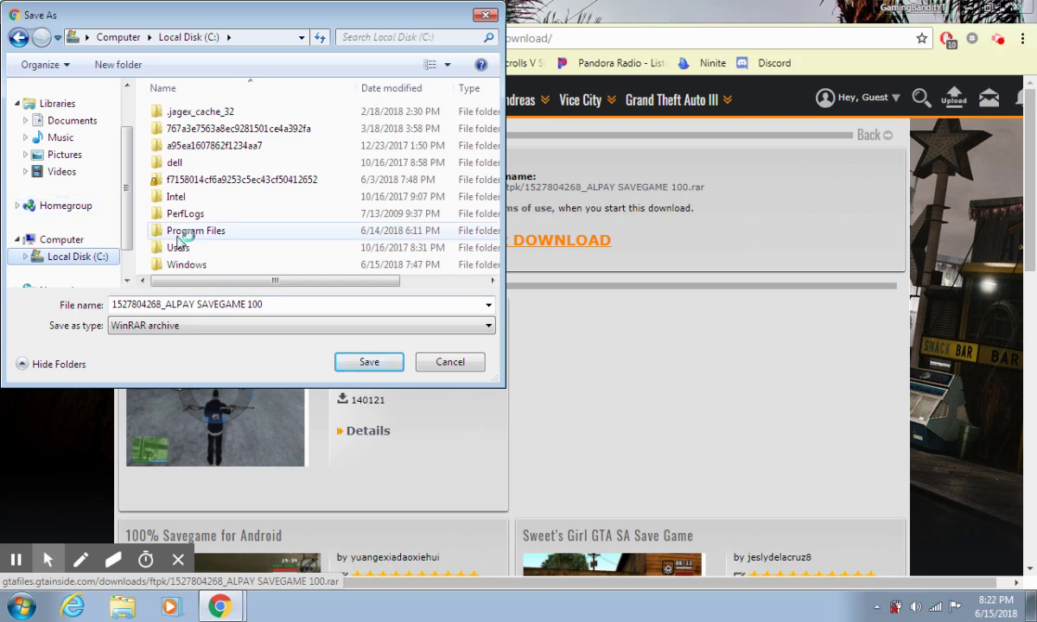
{"action": "mouse_move", "coordinate": [177, 250]}
{"action": "left_mouse_down"}
{"action": "mouse_move", "coordinate": [147, 242]}
{"action": "mouse_move", "coordinate": [163, 251]}
{"action": "left_mouse_up"}
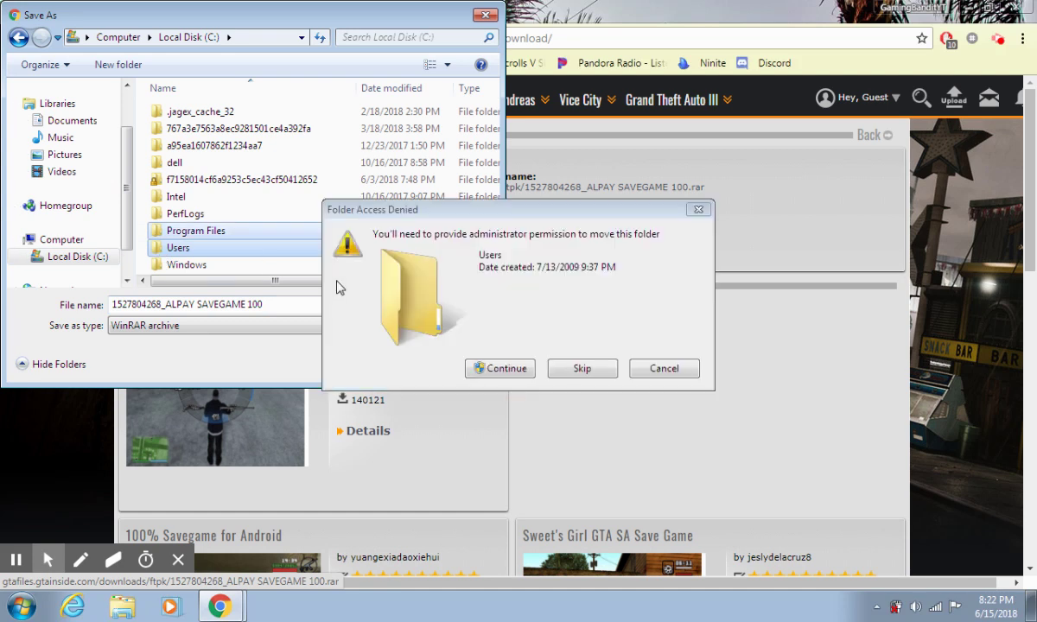
{"action": "left_click", "coordinate": [650, 378]}
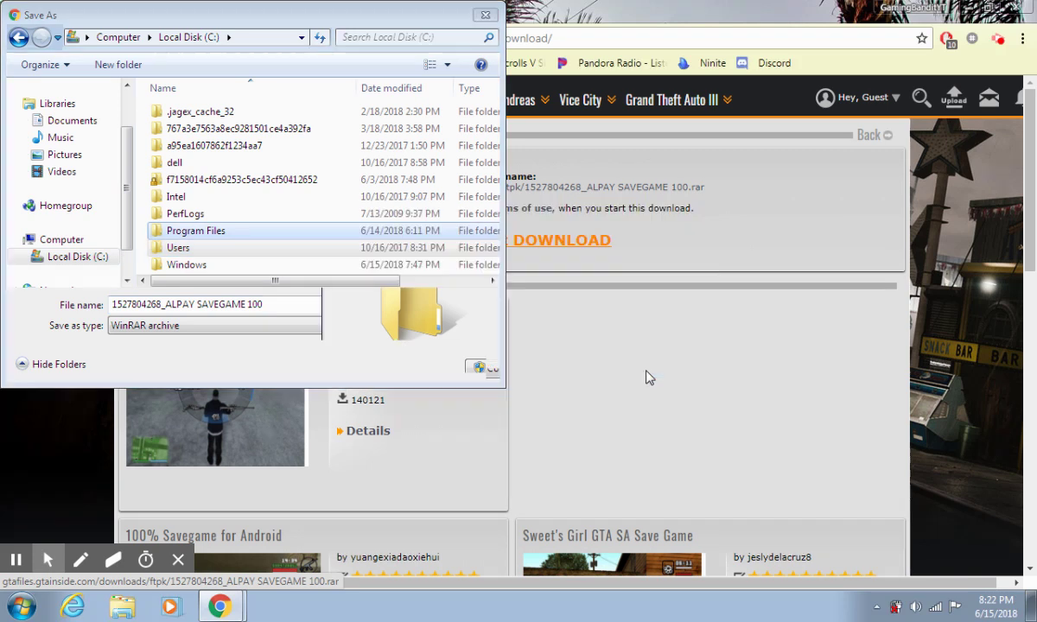
Save the WinRAR archive in the Users > Owner > Desktop folder under its suggested file name.
{"action": "double_click", "coordinate": [379, 248]}
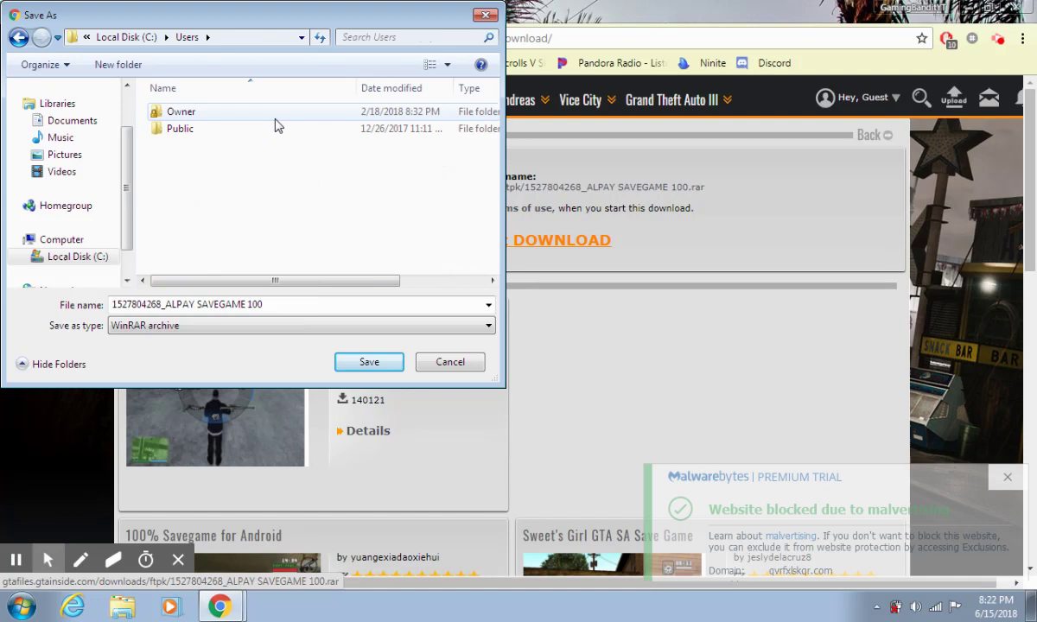
{"action": "left_click", "coordinate": [275, 121]}
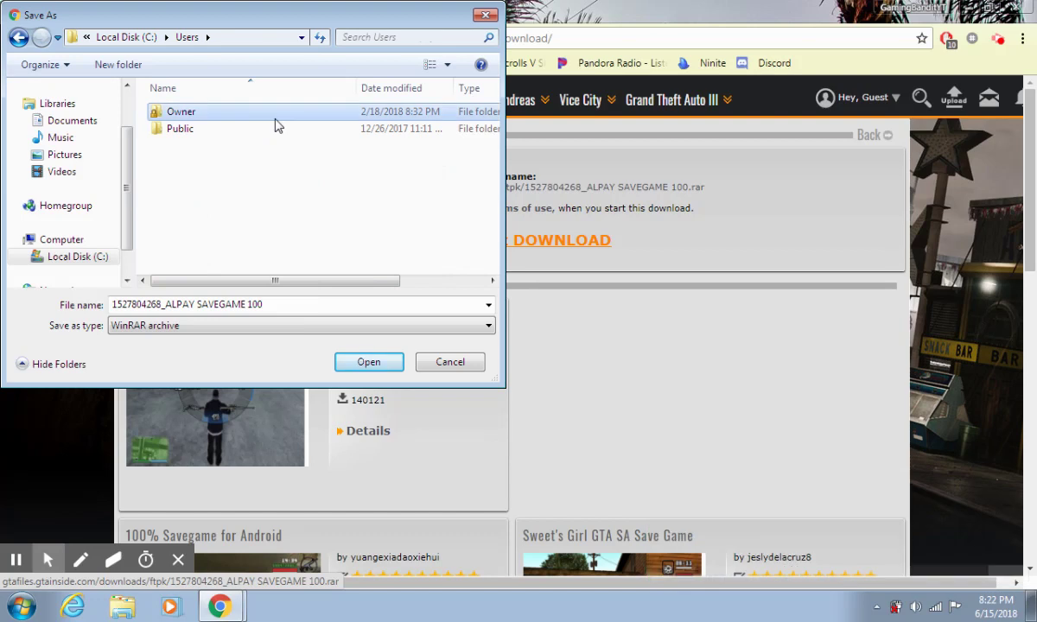
{"action": "double_click", "coordinate": [274, 120]}
{"action": "left_click", "coordinate": [241, 180]}
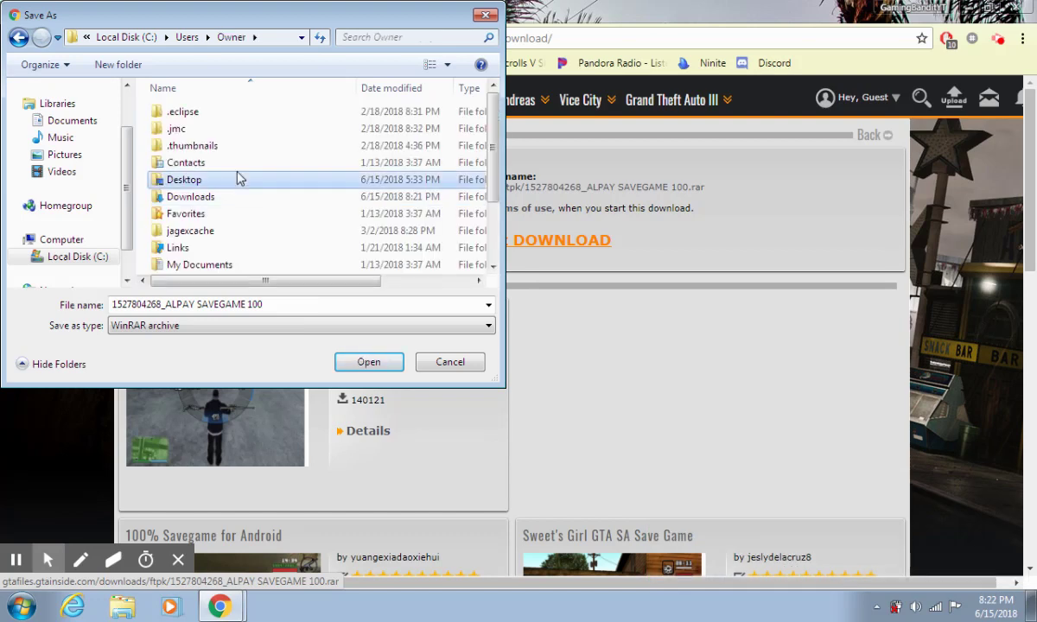
{"action": "double_click", "coordinate": [242, 182]}
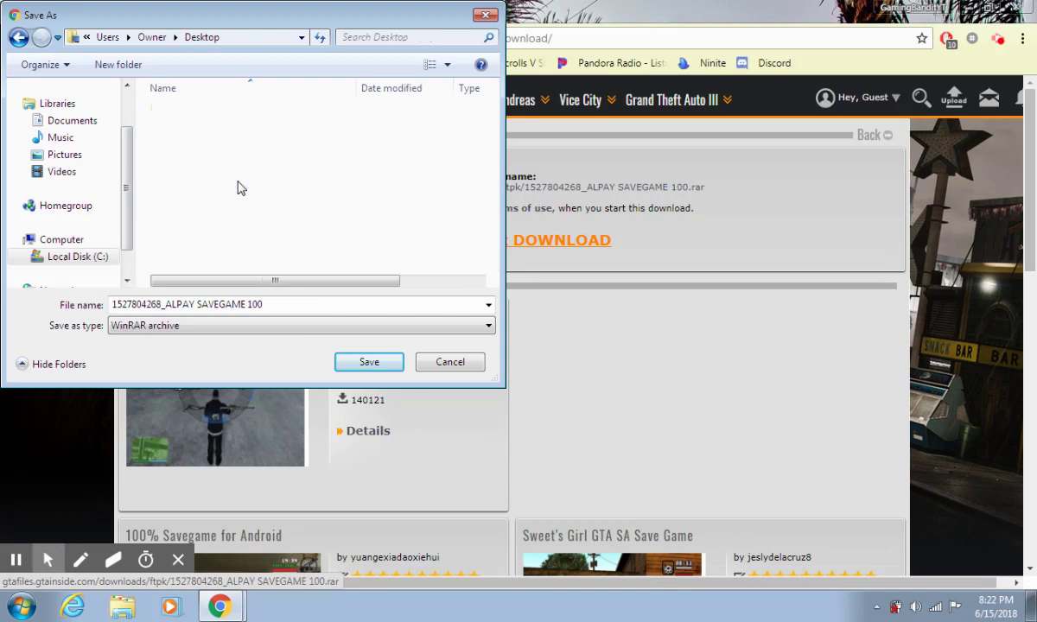
{"action": "left_click", "coordinate": [353, 365]}
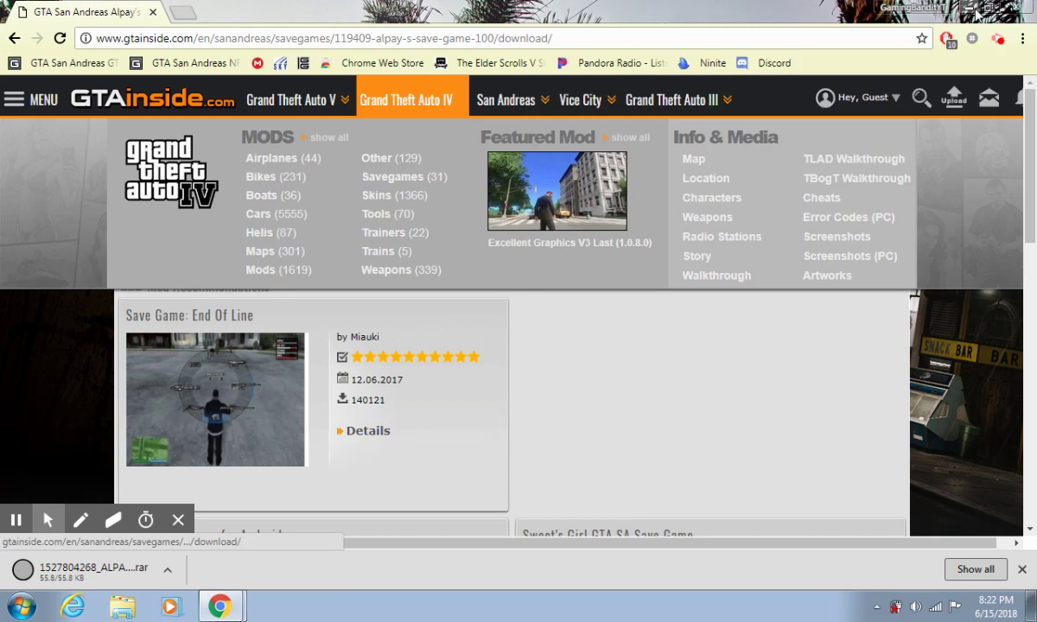
Open the GTA San Andreas User Files folder in the Documents library.
{"action": "left_click", "coordinate": [15, 605]}
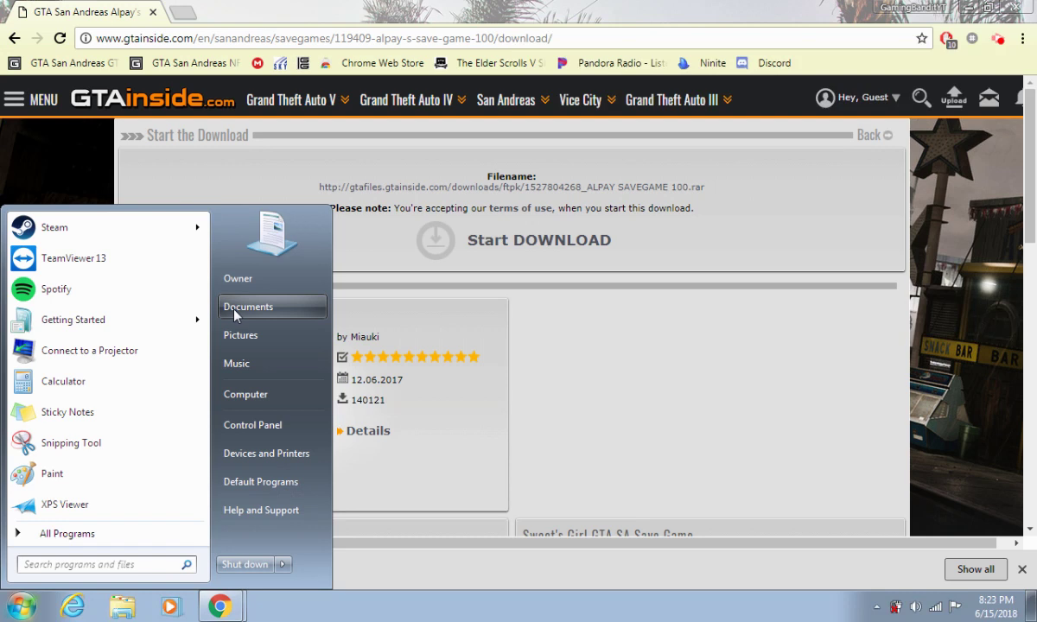
{"action": "left_click", "coordinate": [234, 313]}
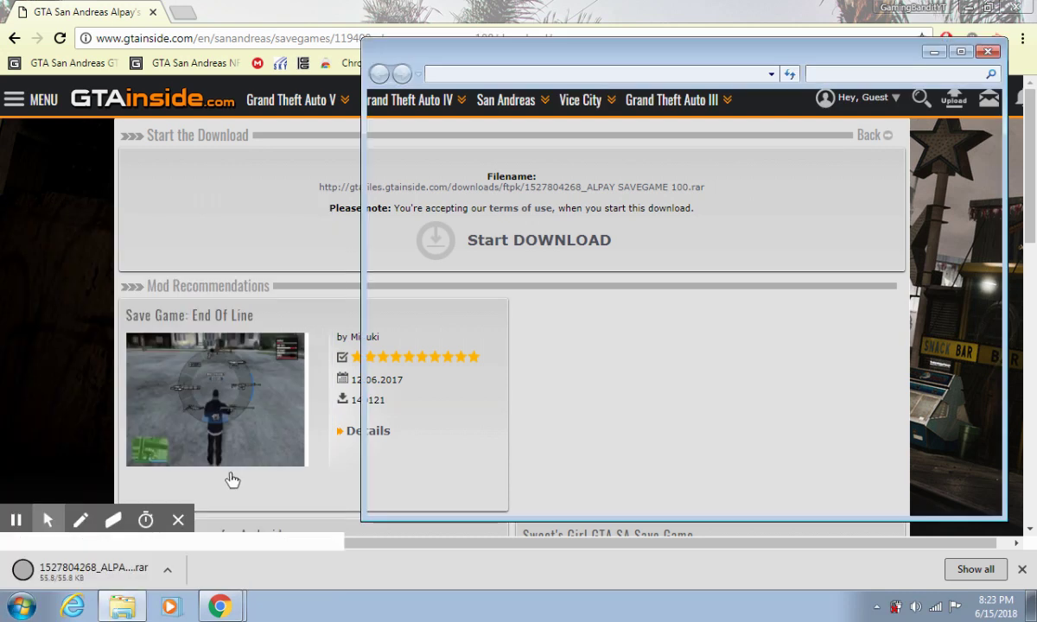
{"action": "key", "text": "super"}
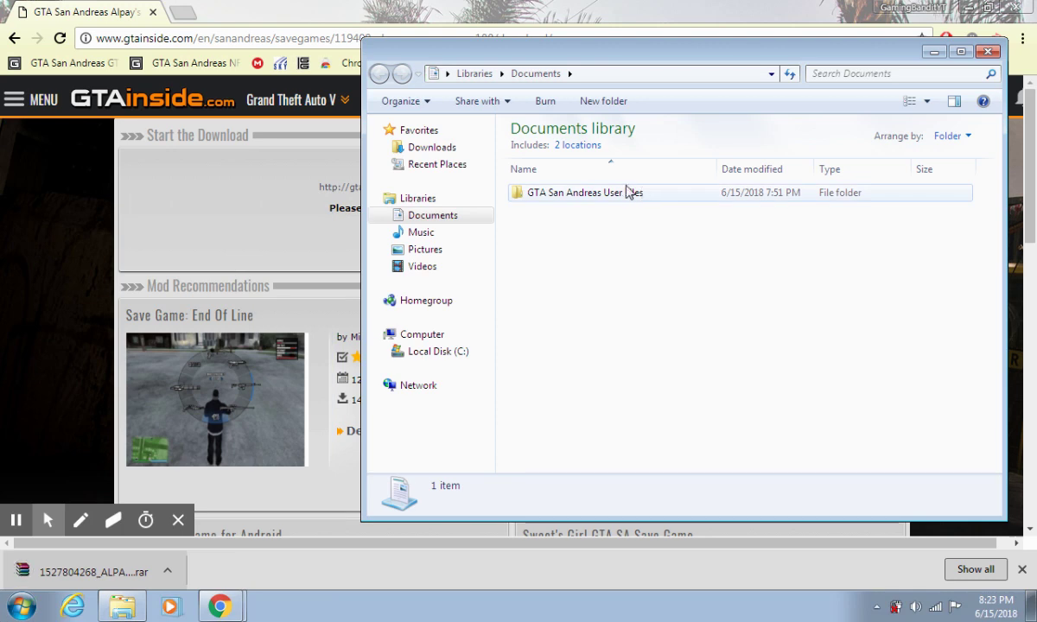
{"action": "double_click", "coordinate": [627, 187]}
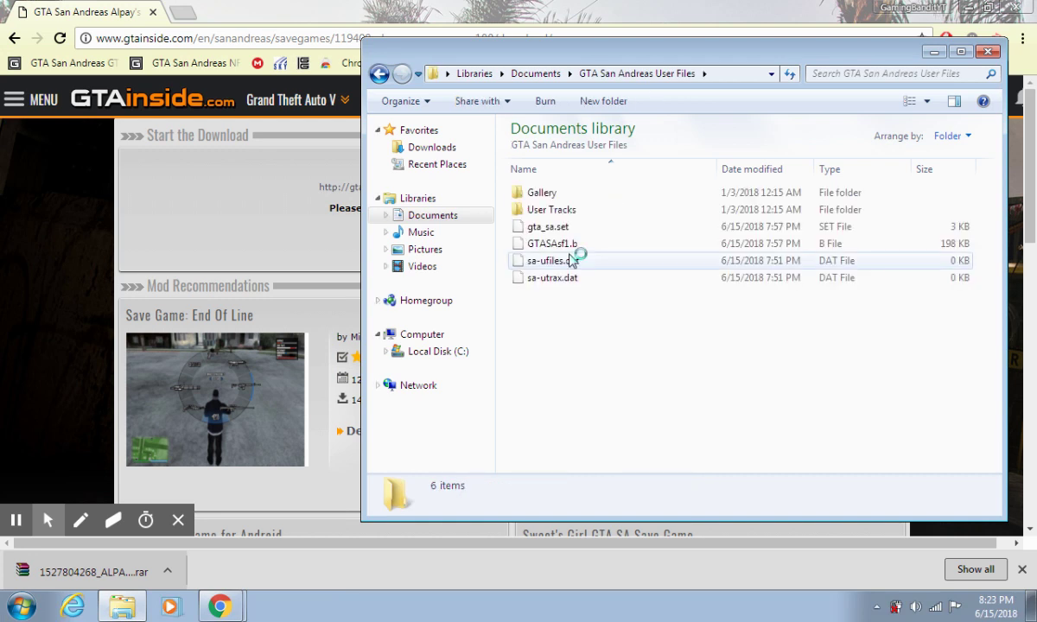
Minimize the browser, then move and shrink the GTA San Andreas User Files window to free the desktop area.
{"action": "left_click", "coordinate": [963, 8]}
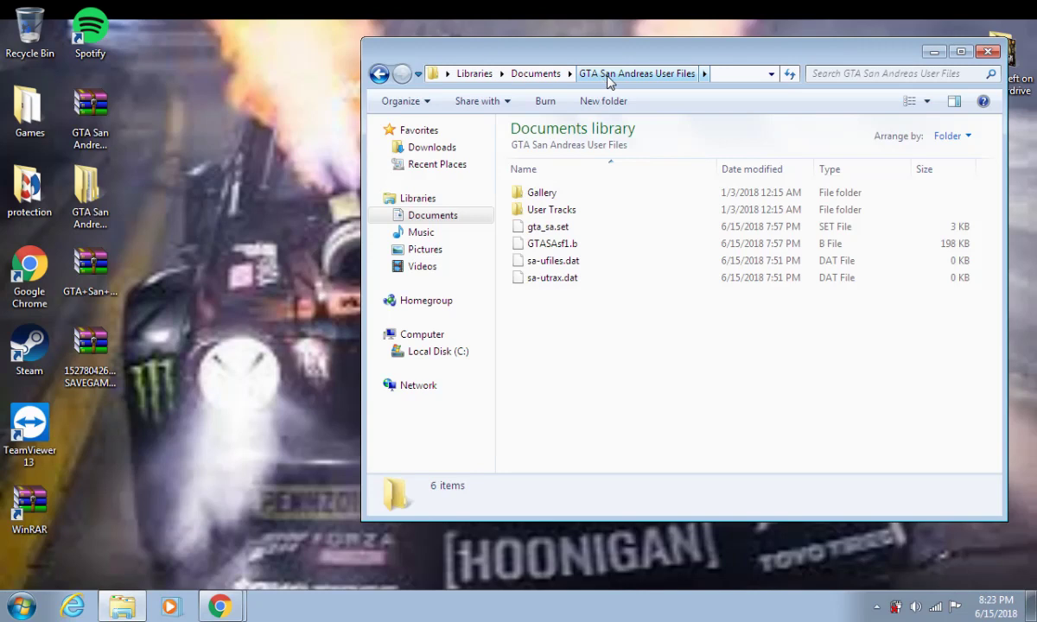
{"action": "left_click_drag", "start_coordinate": [678, 54], "coordinate": [662, 18]}
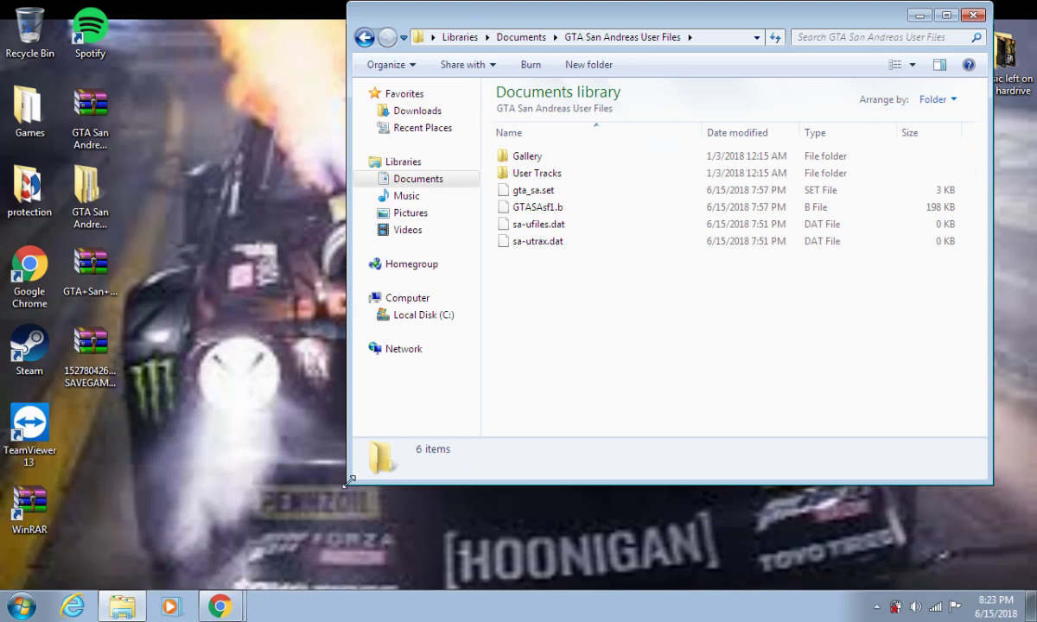
{"action": "left_click_drag", "start_coordinate": [350, 480], "coordinate": [551, 321]}
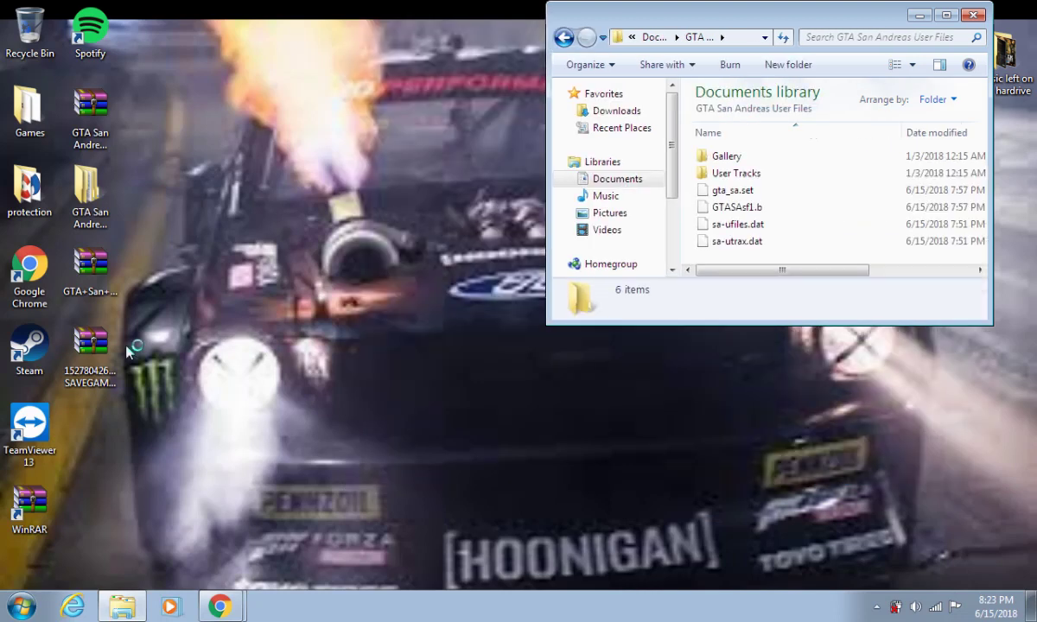
Open the downloaded ALPAY SAVEGAME 100 archive from the desktop and shrink its window beside the user files folder.
{"action": "left_click", "coordinate": [78, 340]}
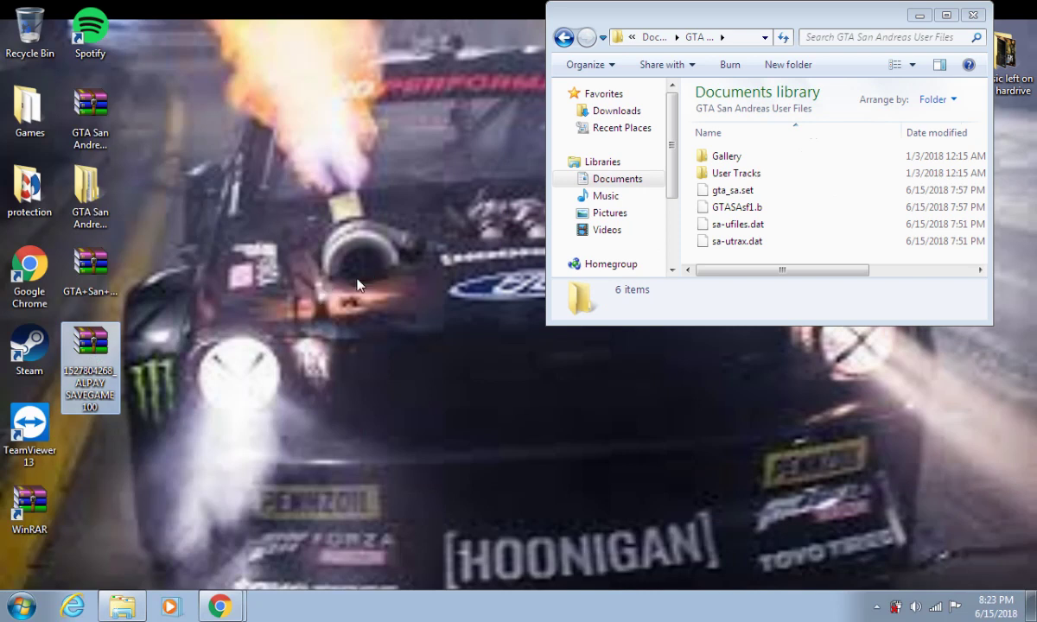
{"action": "left_click", "coordinate": [284, 93]}
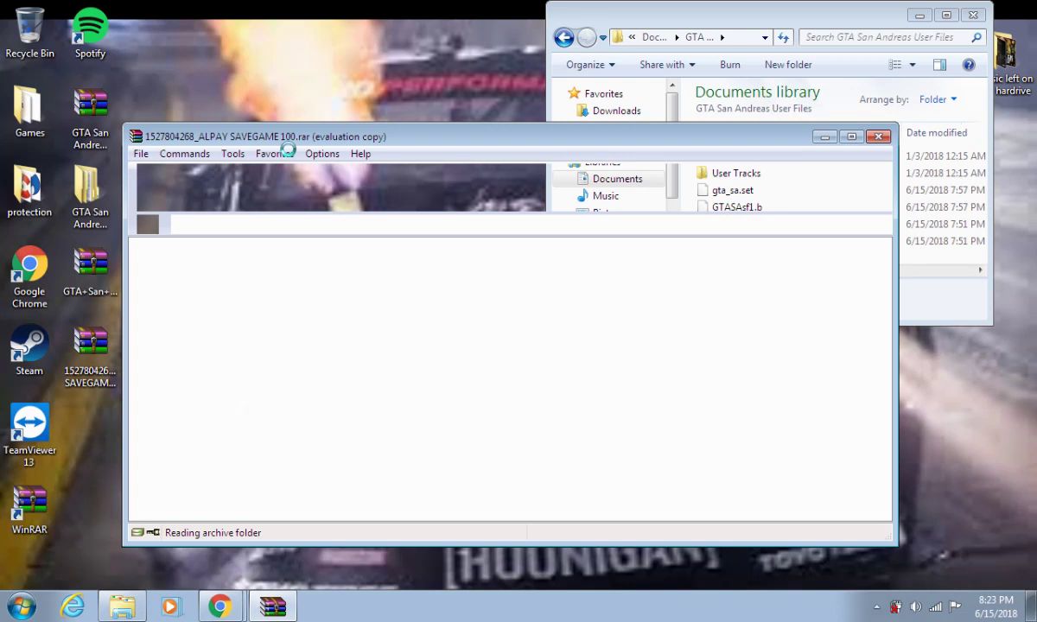
{"action": "left_click", "coordinate": [567, 345]}
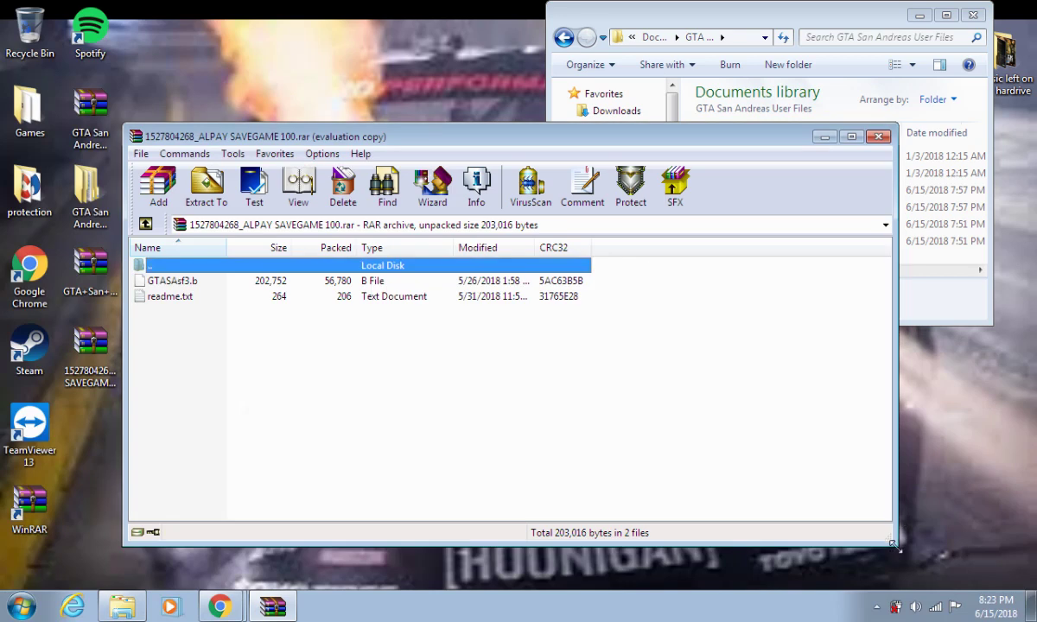
{"action": "left_click_drag", "start_coordinate": [894, 546], "coordinate": [562, 453]}
Extract GTASAsf3.b from the archive into the GTA San Andreas User Files folder.
{"action": "left_click", "coordinate": [319, 283]}
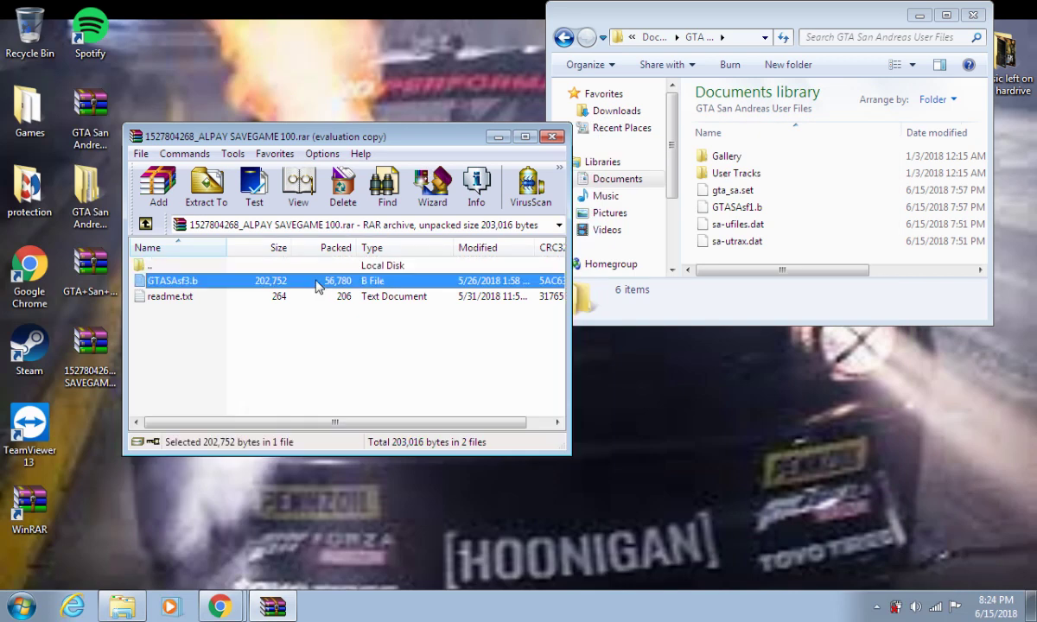
{"action": "left_click_drag", "start_coordinate": [317, 284], "coordinate": [716, 252]}
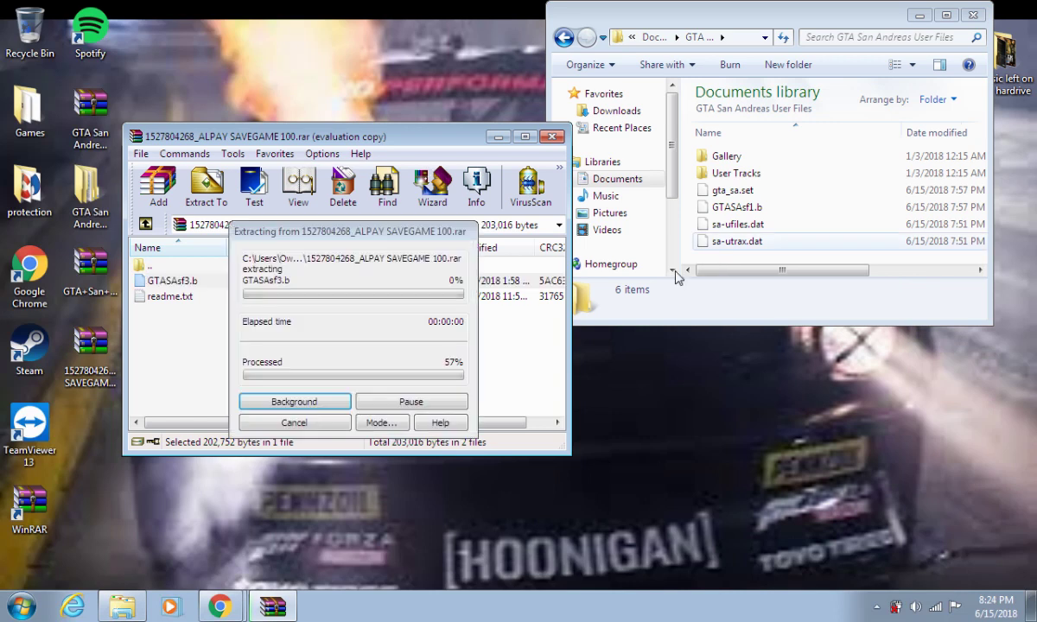
{"action": "left_click", "coordinate": [788, 137]}
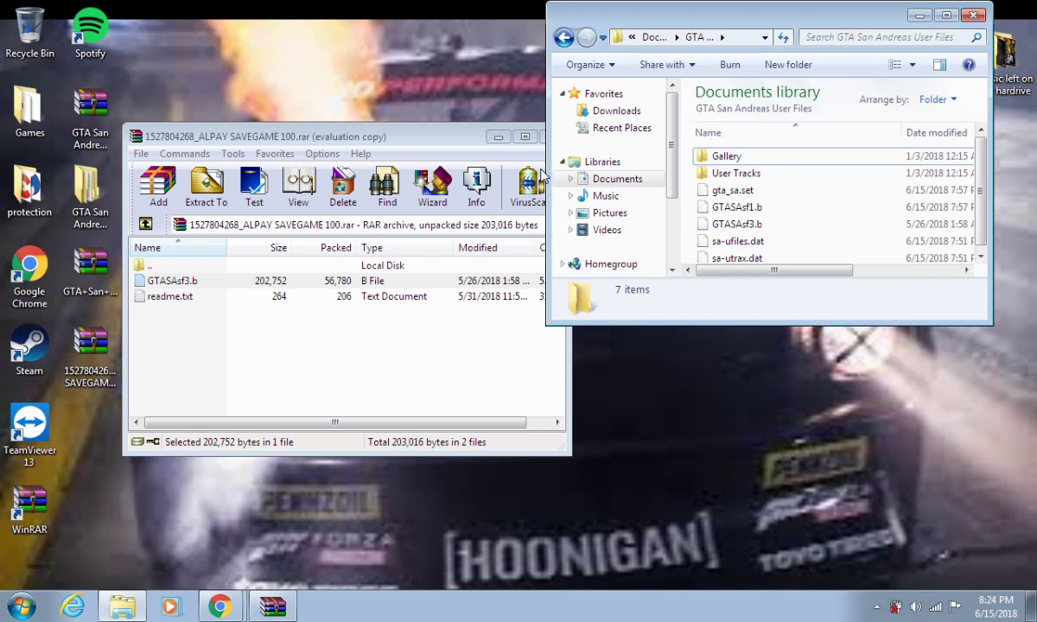
Close the archive window and the GTA San Andreas User Files window.
{"action": "left_click_drag", "start_coordinate": [412, 143], "coordinate": [355, 153]}
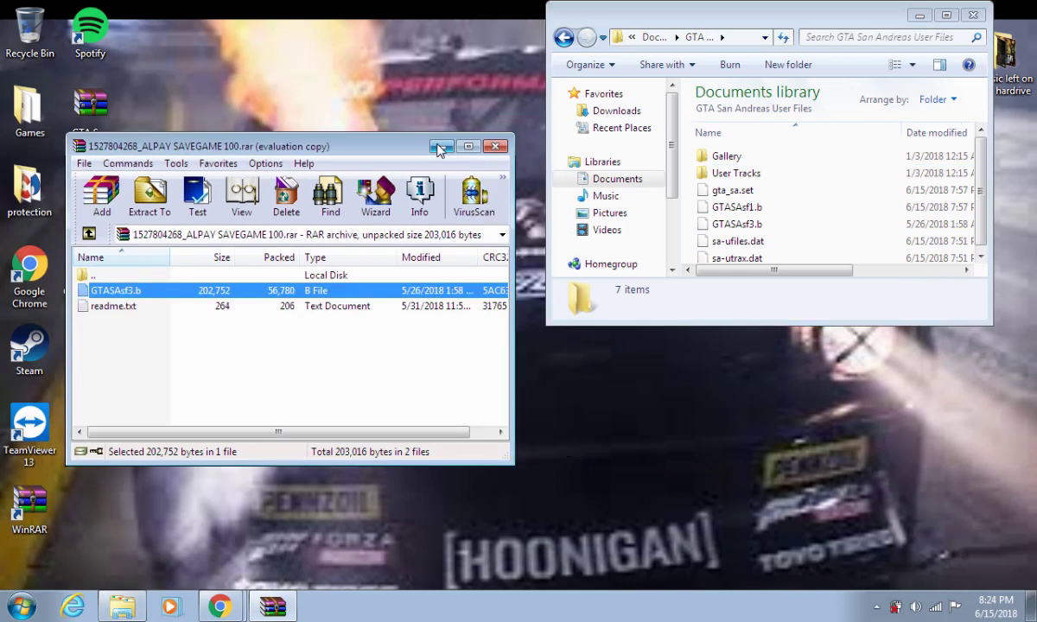
{"action": "left_click", "coordinate": [491, 149]}
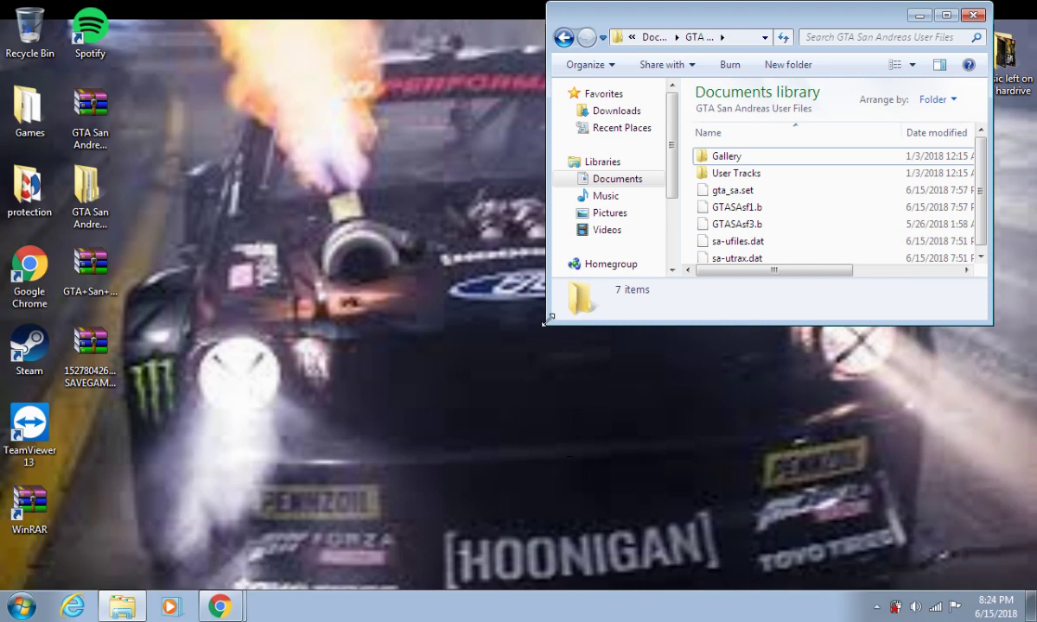
{"action": "left_click_drag", "start_coordinate": [547, 319], "coordinate": [483, 462]}
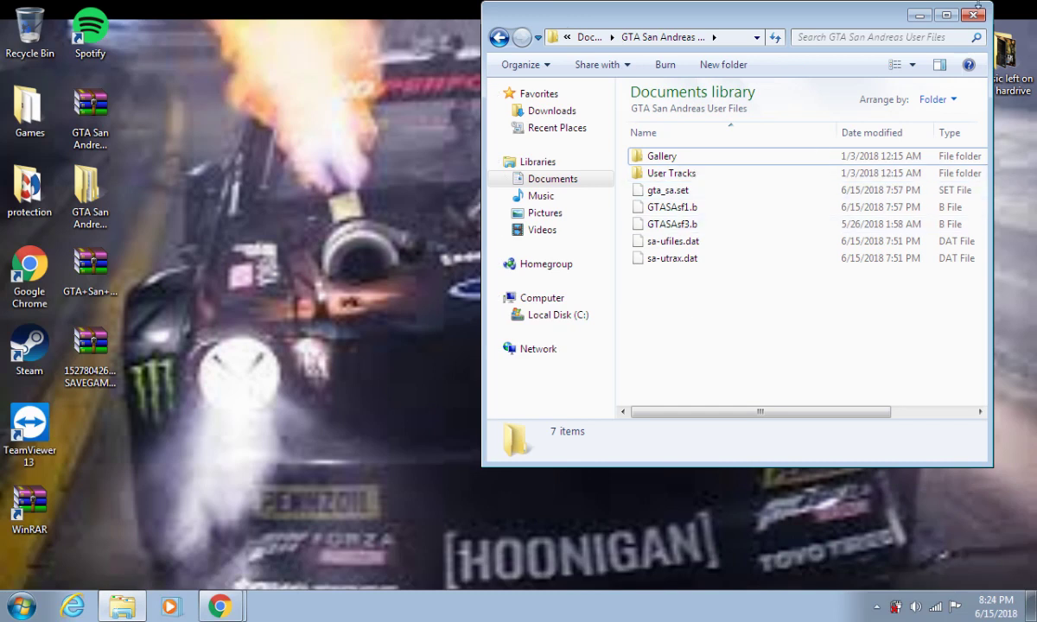
{"action": "left_click", "coordinate": [972, 15]}
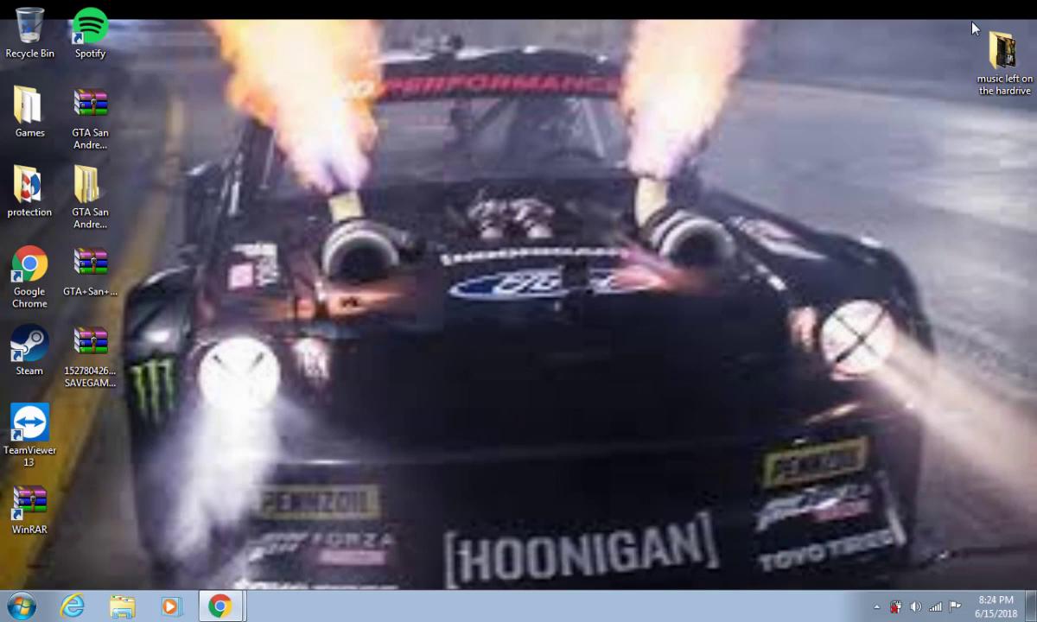
Switch back to the GTAinside page in Google Chrome and copy its web address.
{"action": "left_click", "coordinate": [239, 614]}
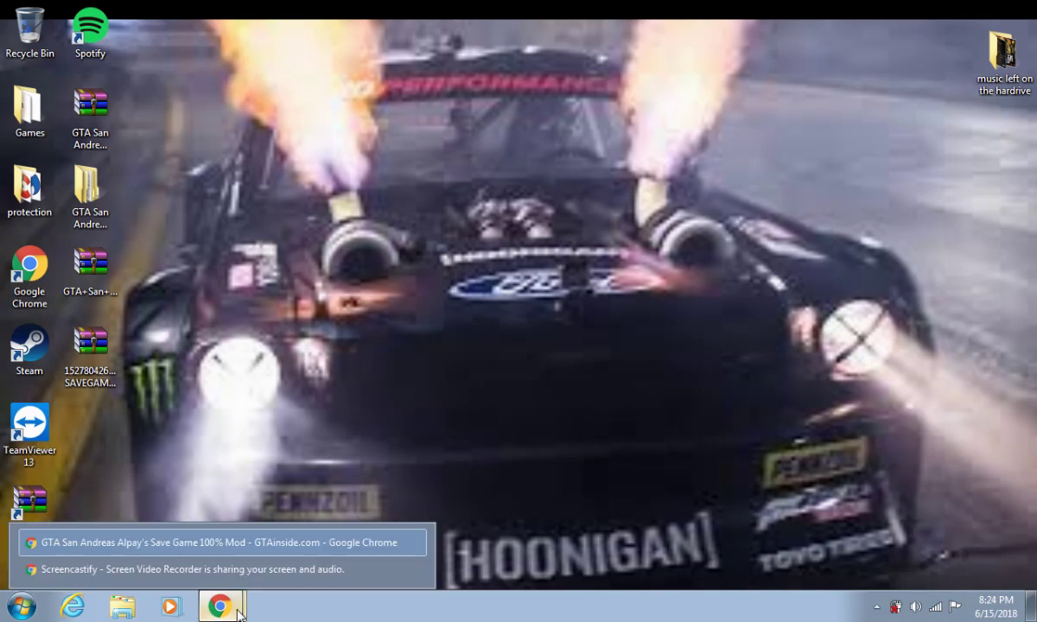
{"action": "left_click", "coordinate": [237, 550]}
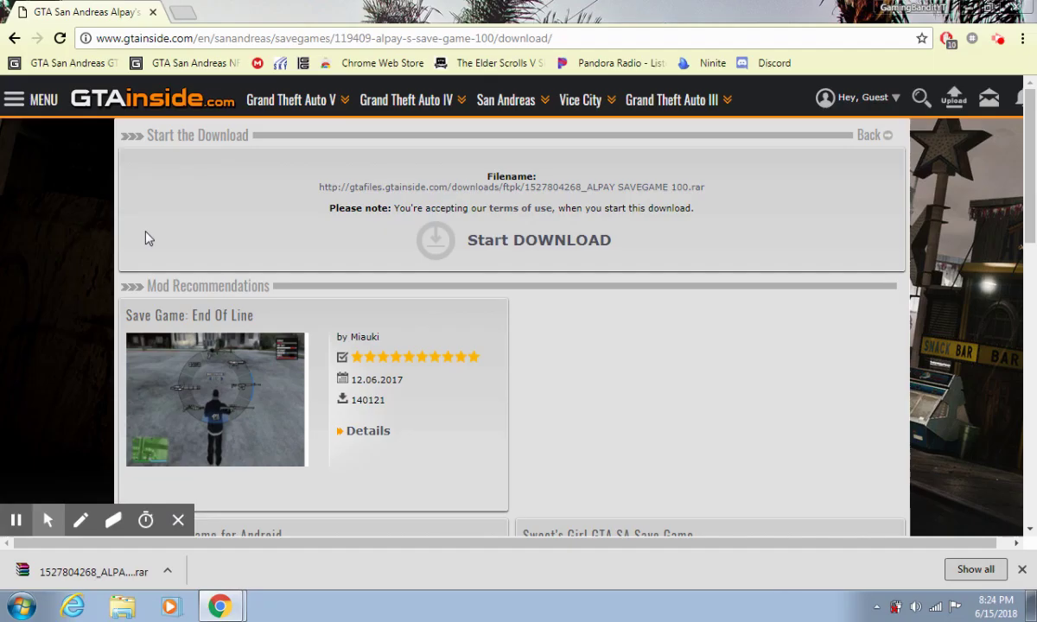
{"action": "right_click", "coordinate": [476, 38]}
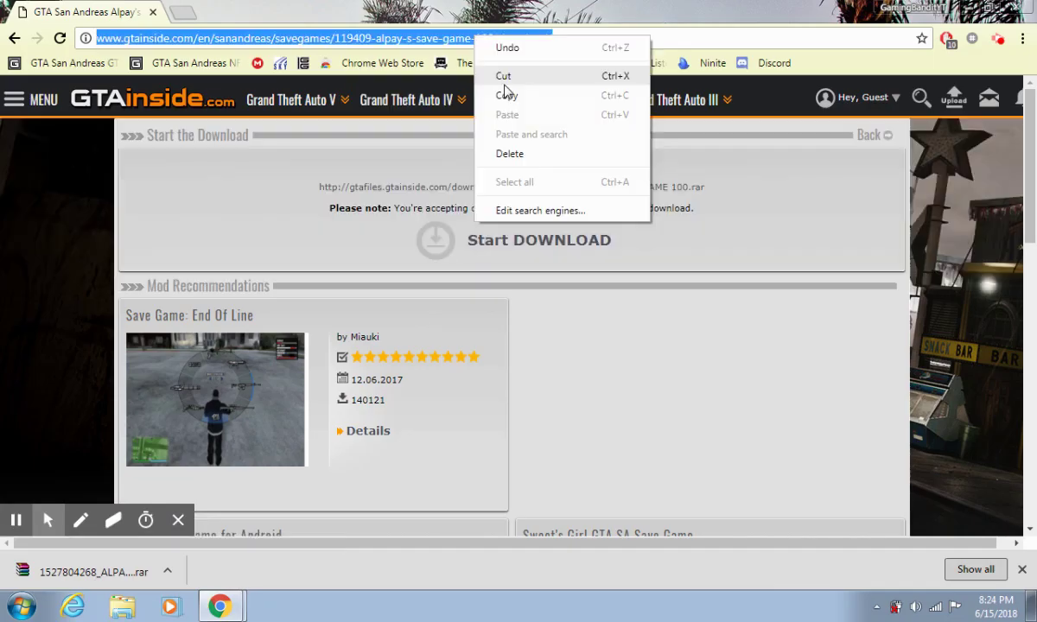
{"action": "left_click", "coordinate": [505, 94]}
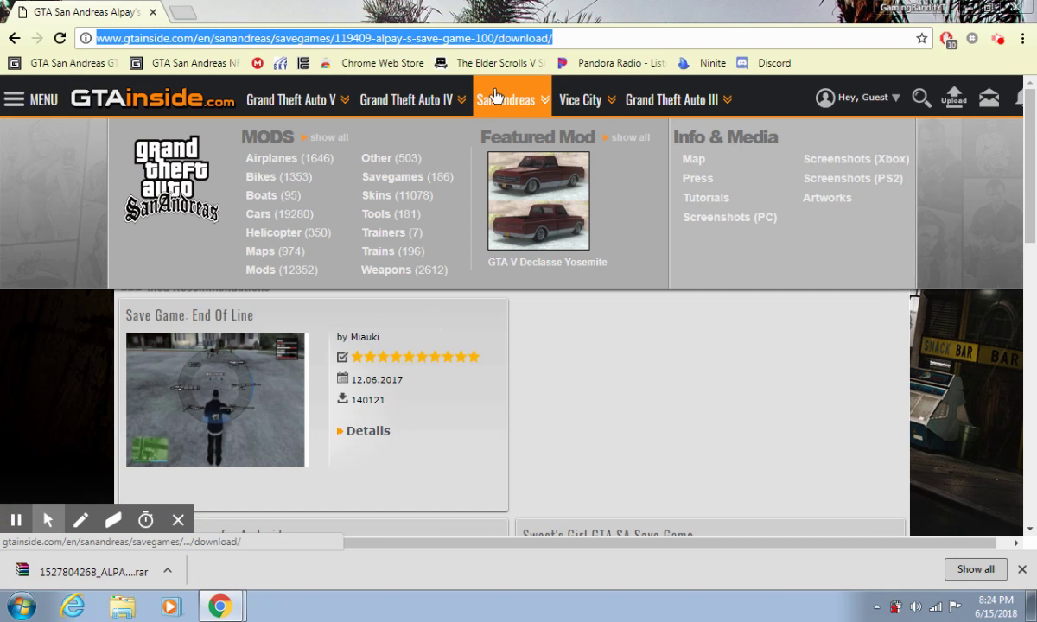